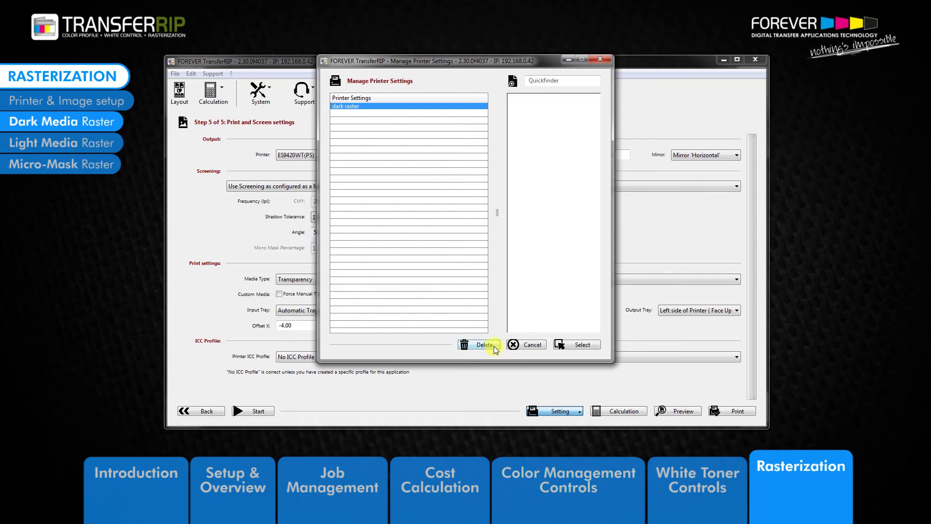
- Dismiss the printer settings manager and set screening to the mask mode recommended for bright media
click(534, 345)
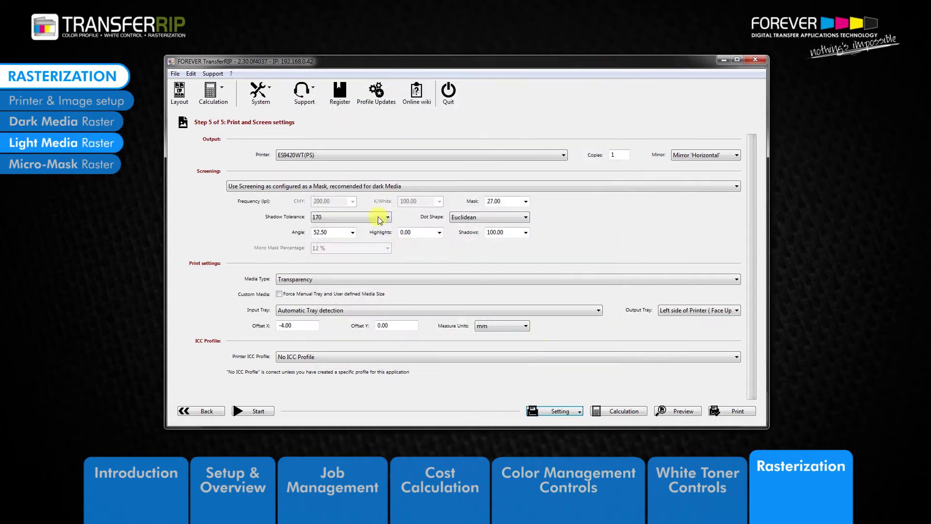
click(345, 188)
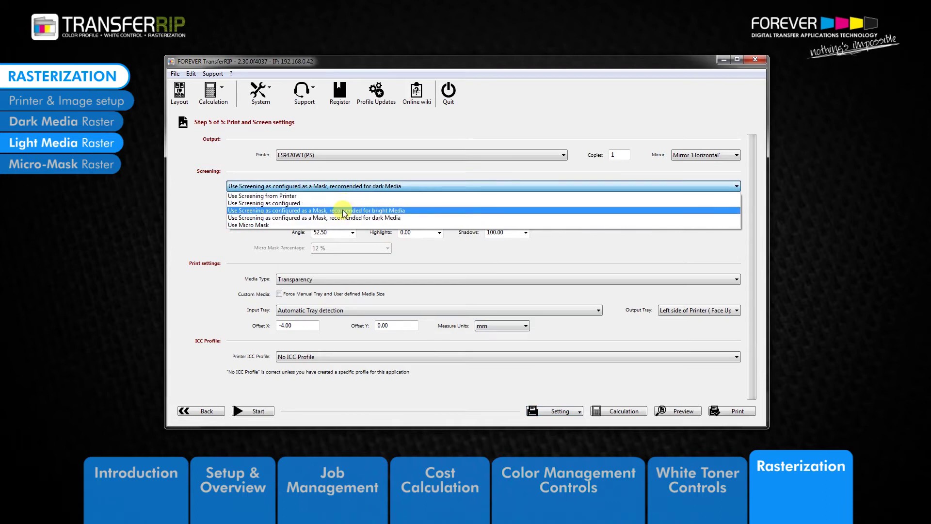
click(343, 212)
click(341, 188)
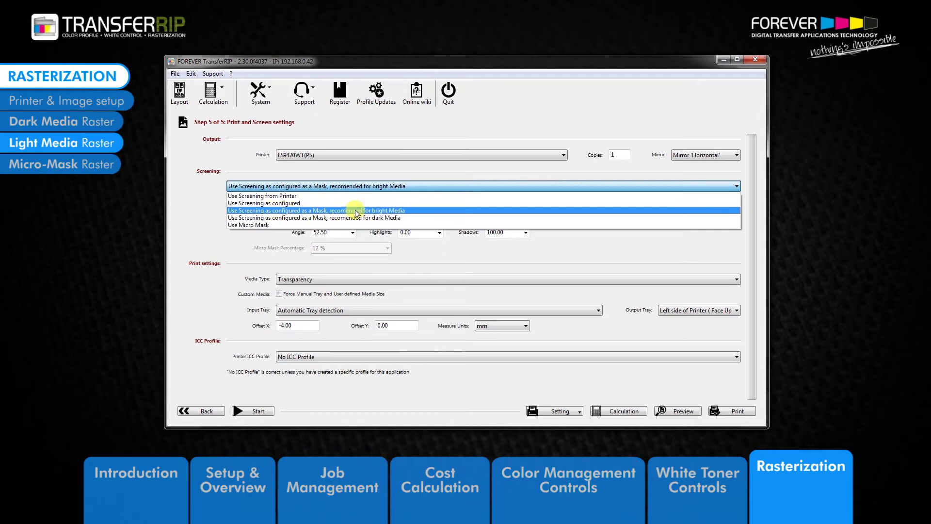
click(408, 210)
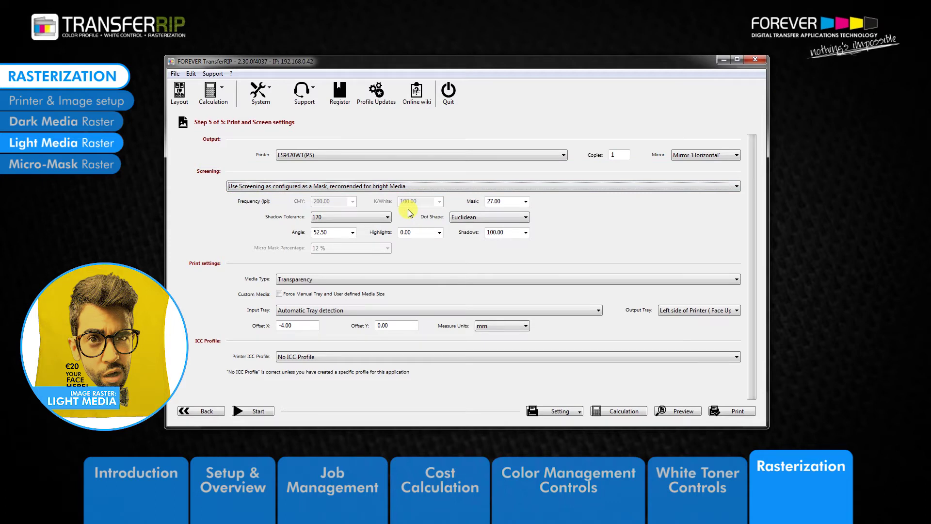
click(374, 186)
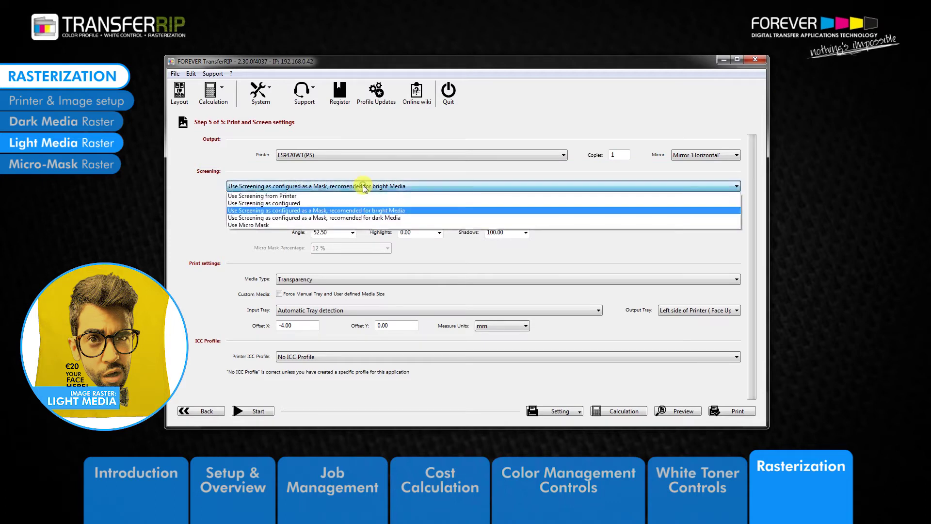
- Keep the bright-media mask screening and change the mask value to 27.00
click(410, 212)
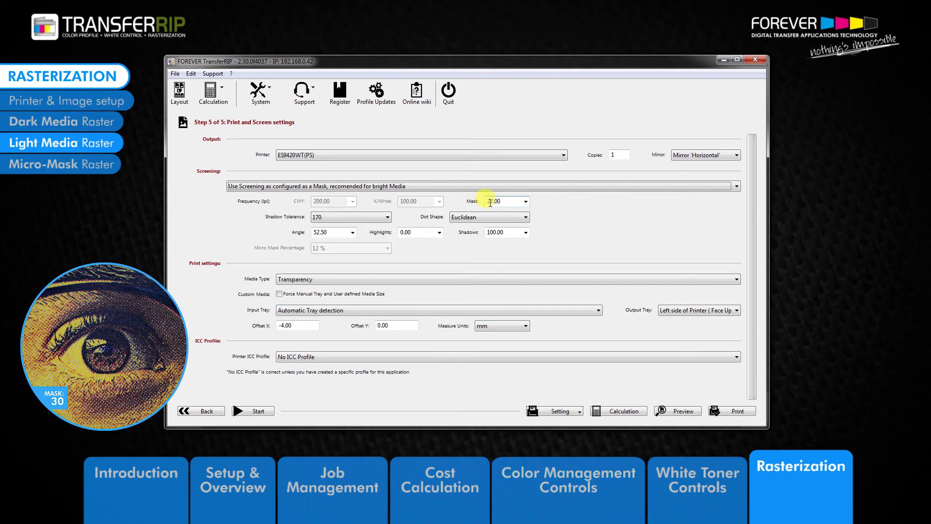
drag(487, 201, 504, 201)
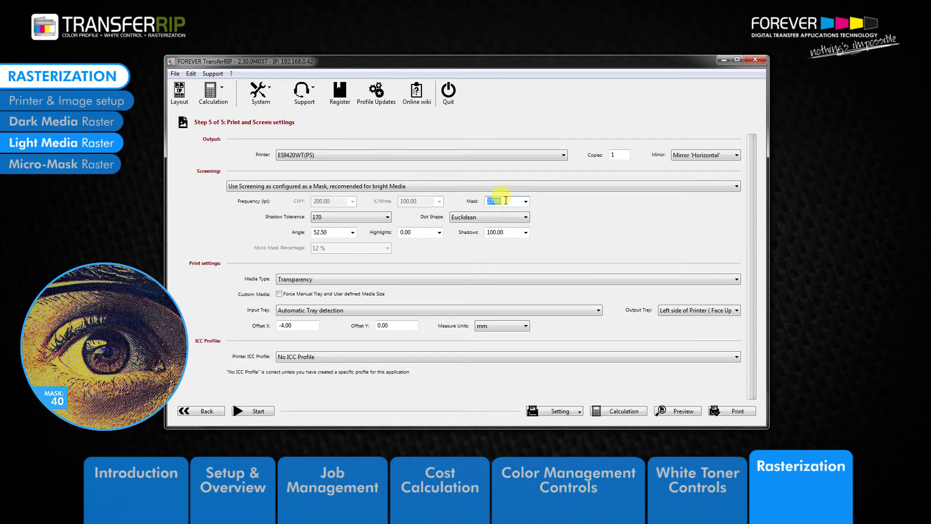
click(526, 202)
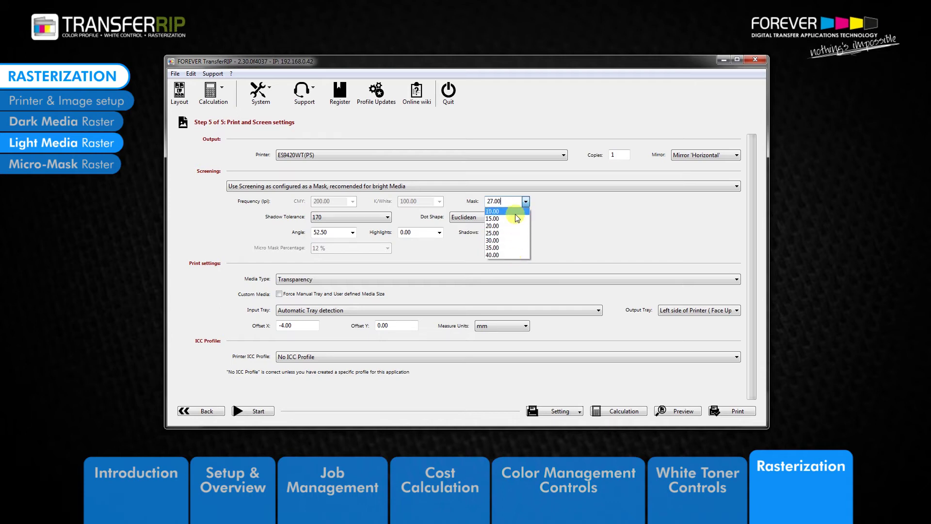
click(540, 210)
drag(509, 201, 473, 197)
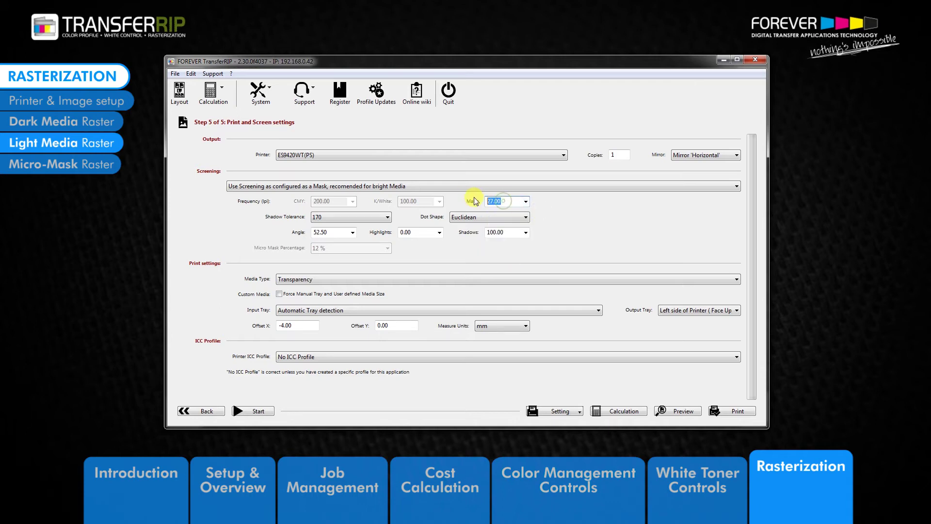
text(27)
click(380, 219)
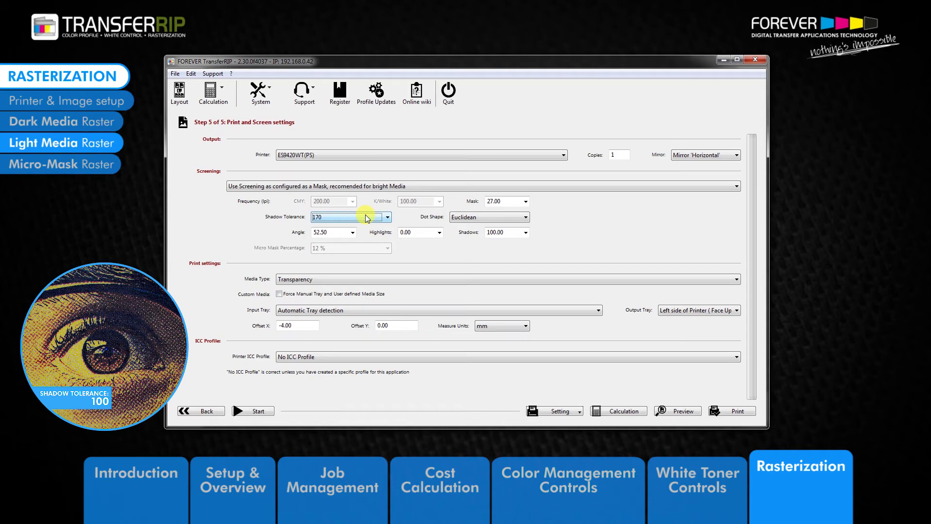
click(367, 218)
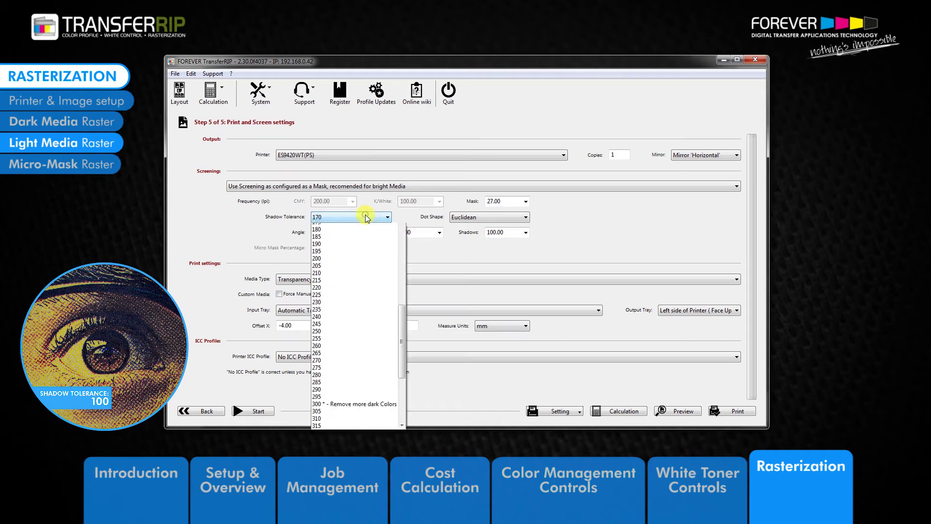
scroll(370, 311, up, 2)
scroll(371, 311, up, 5)
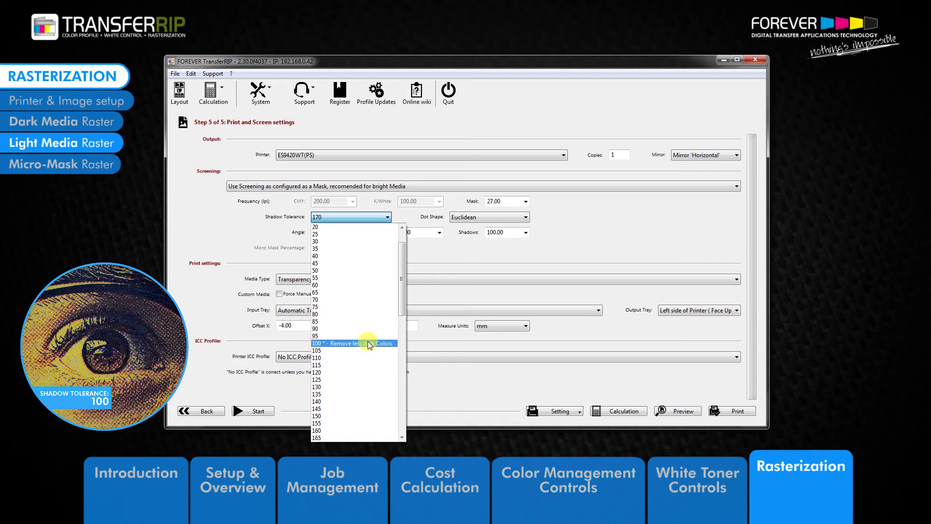
scroll(371, 341, down, 6)
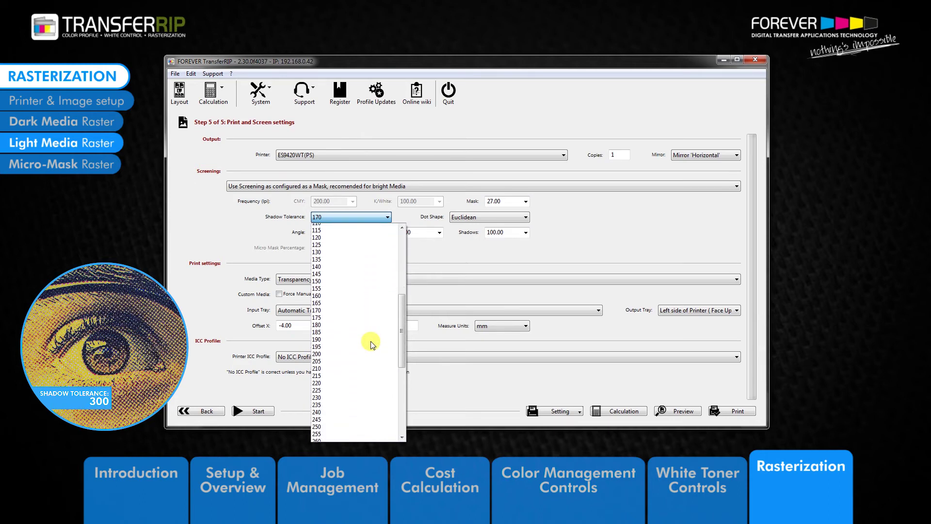
scroll(372, 344, down, 4)
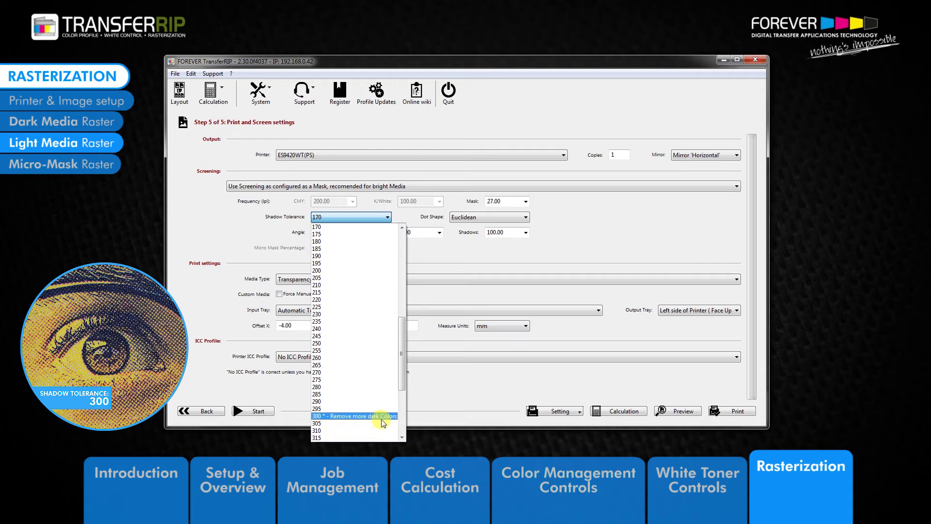
click(467, 254)
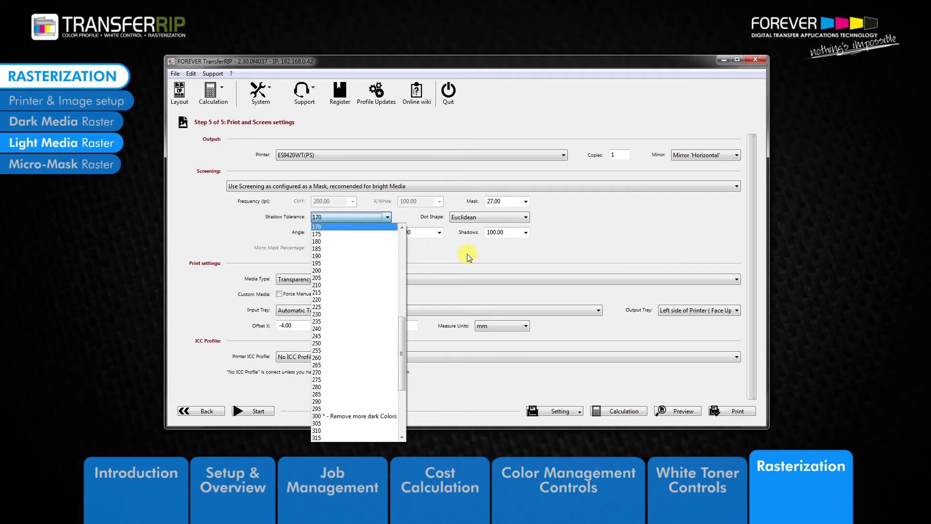
click(477, 216)
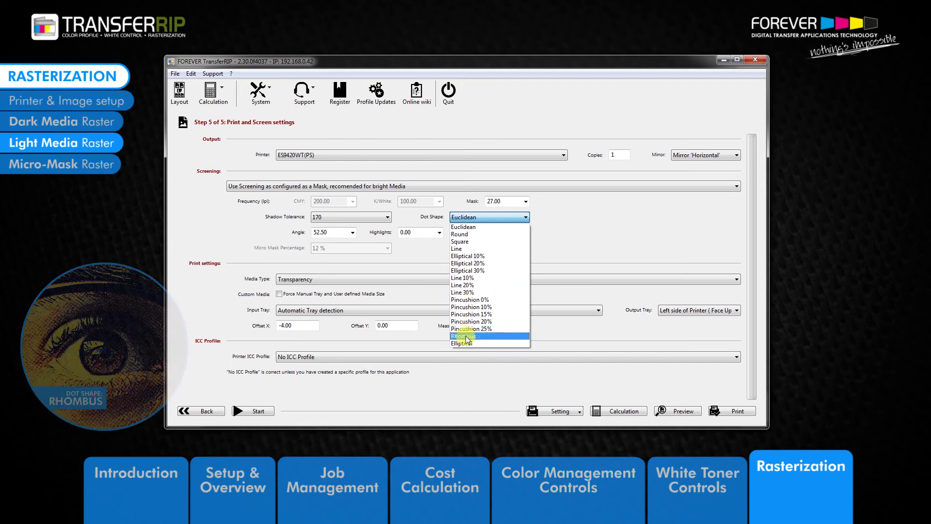
click(415, 253)
click(353, 234)
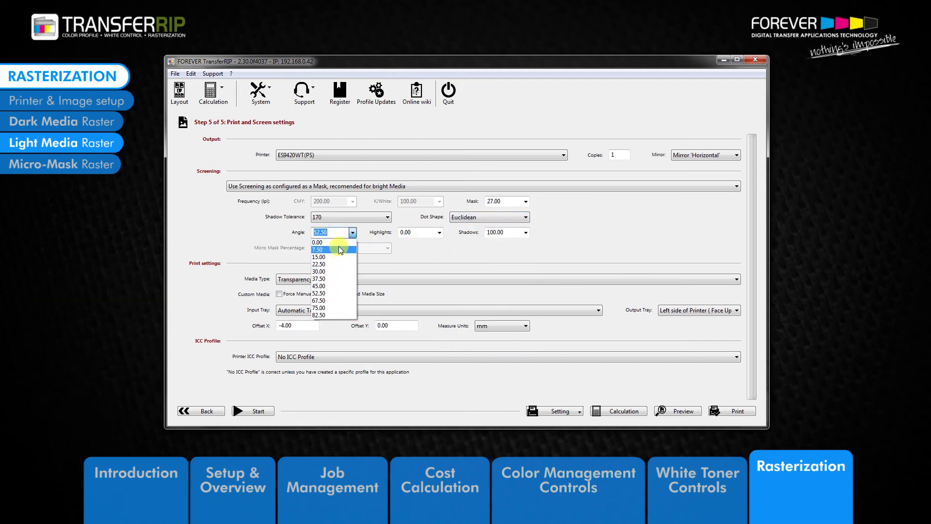
click(386, 238)
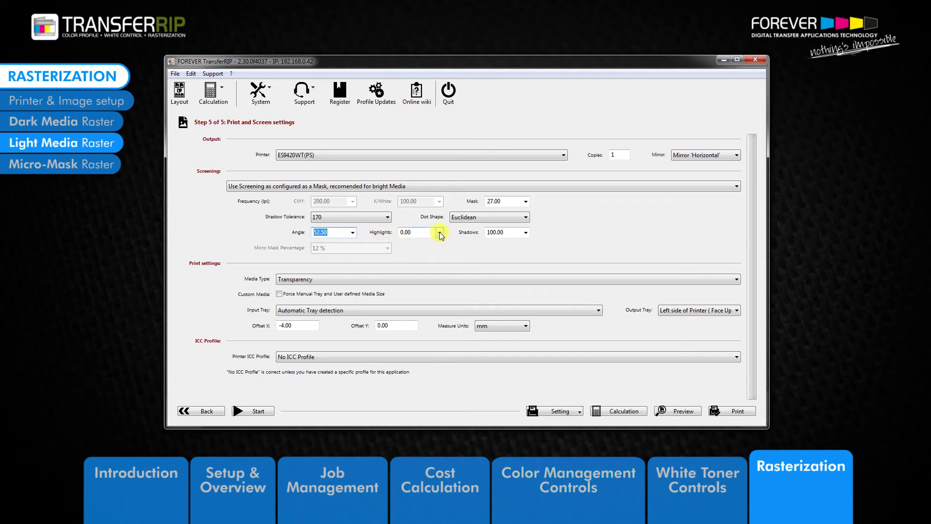
click(440, 234)
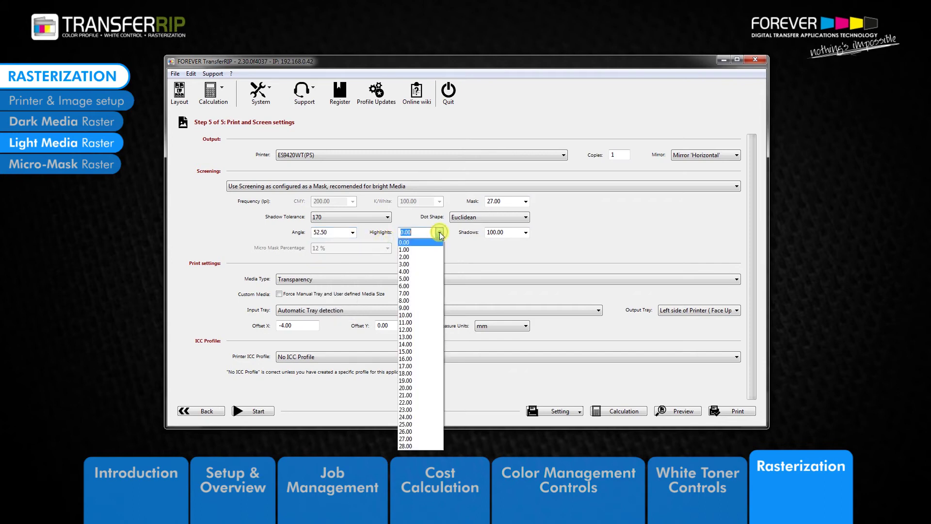
click(440, 233)
click(526, 234)
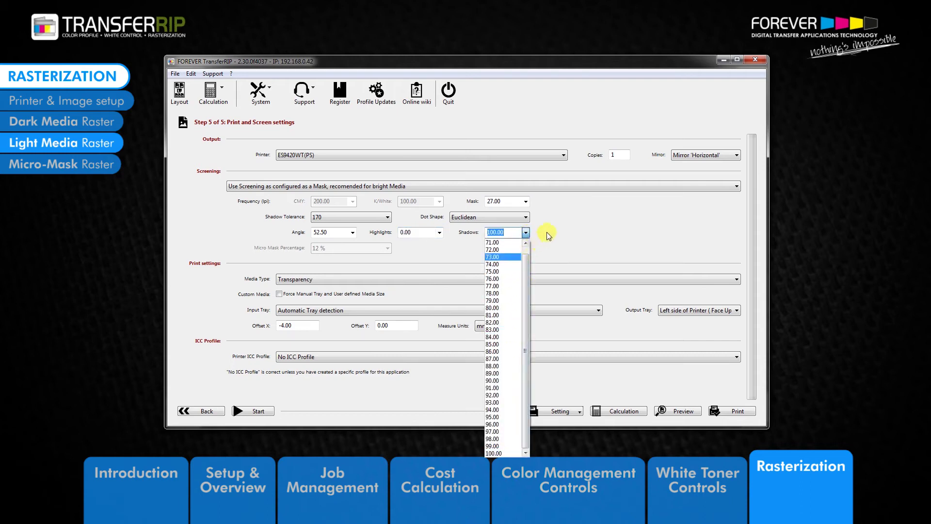
click(546, 233)
click(353, 232)
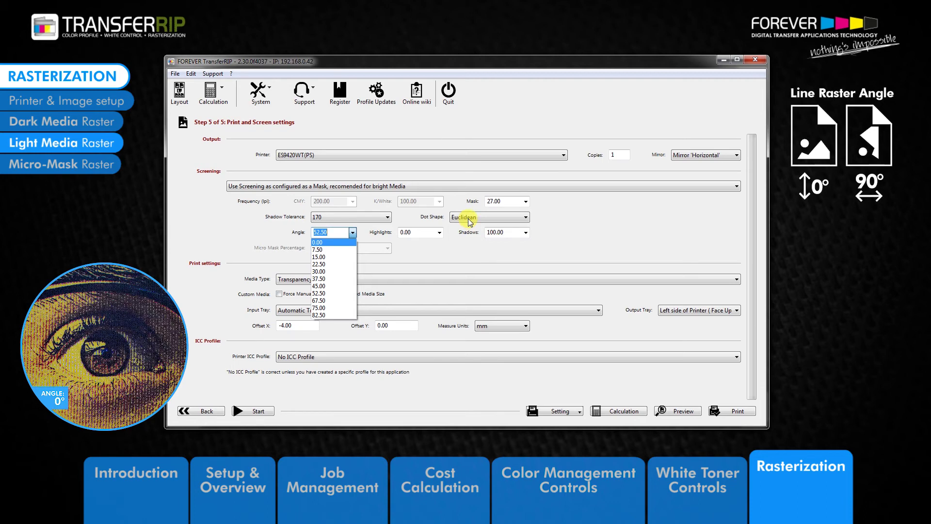
click(469, 220)
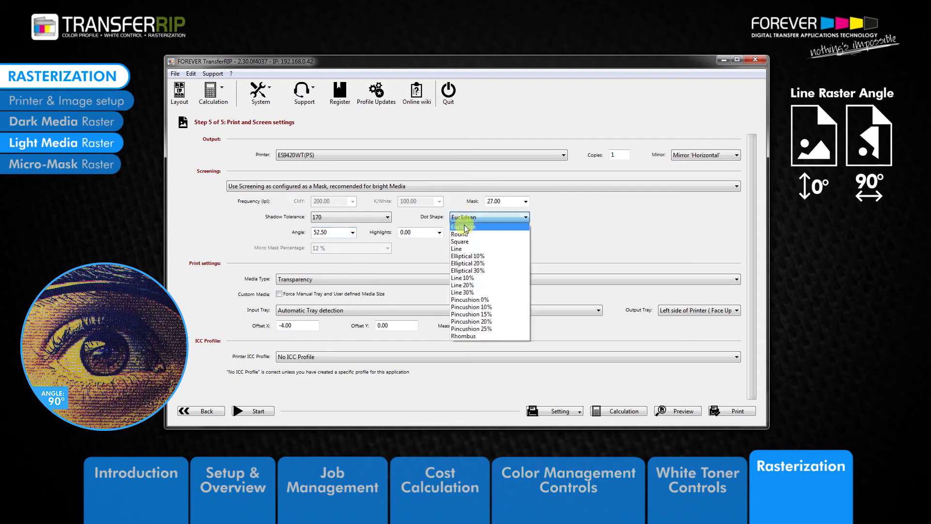
click(458, 248)
click(352, 232)
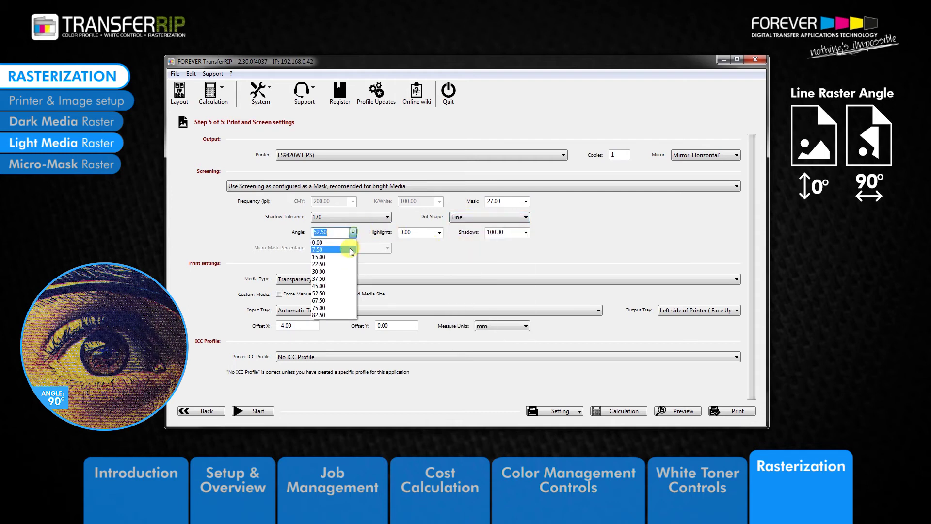
click(340, 242)
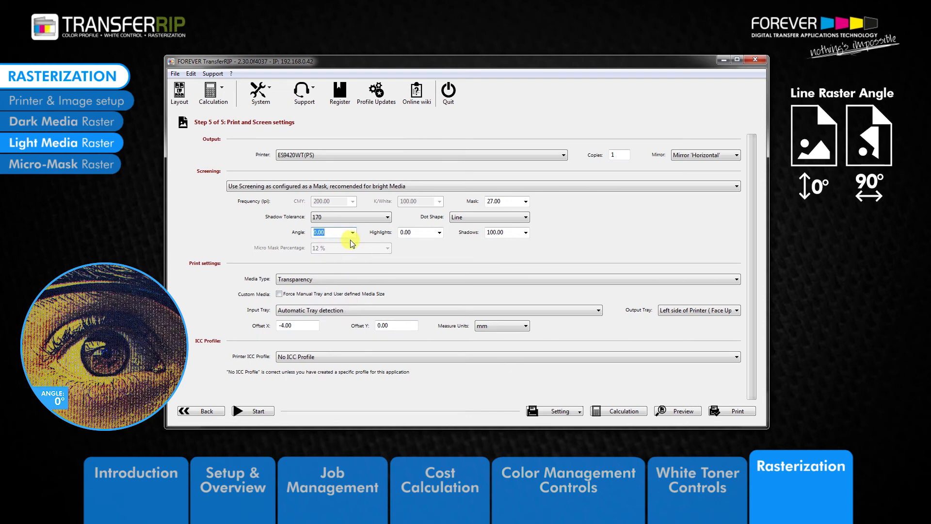
click(353, 233)
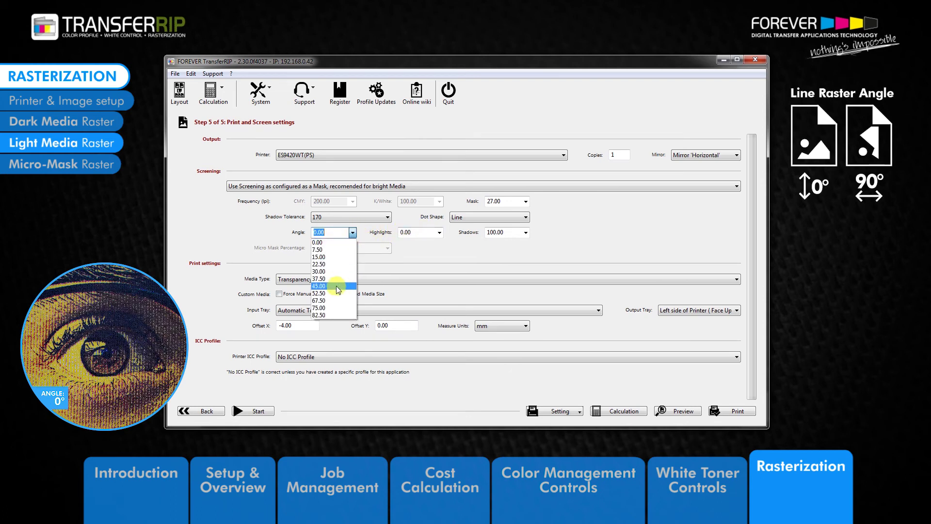
click(332, 232)
text(9)
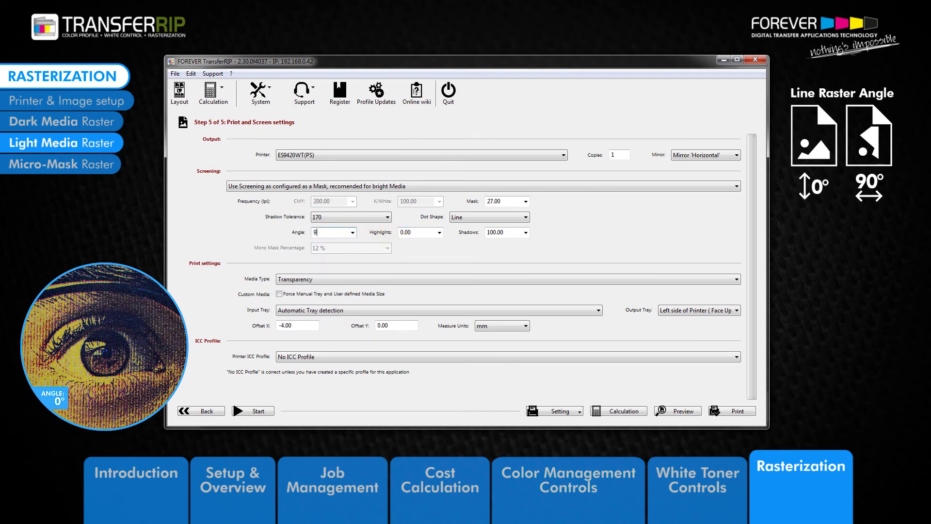
click(434, 250)
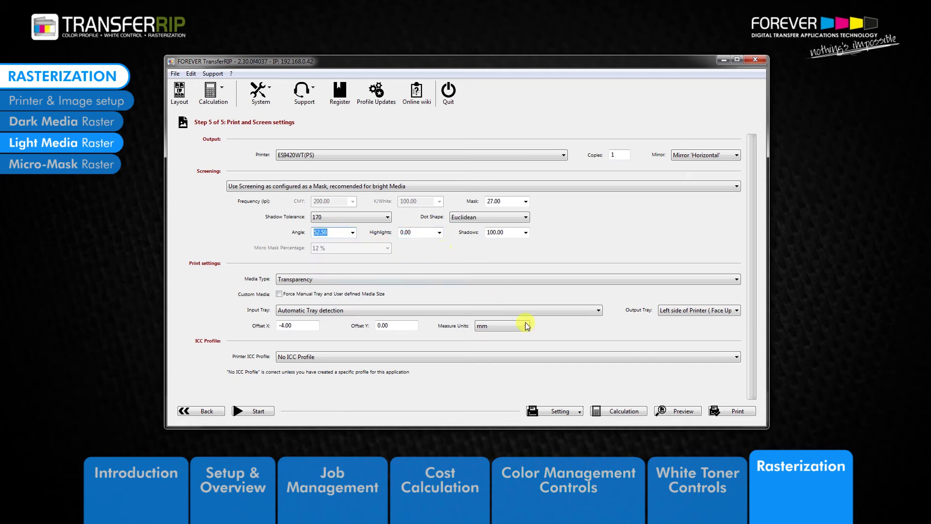
click(678, 410)
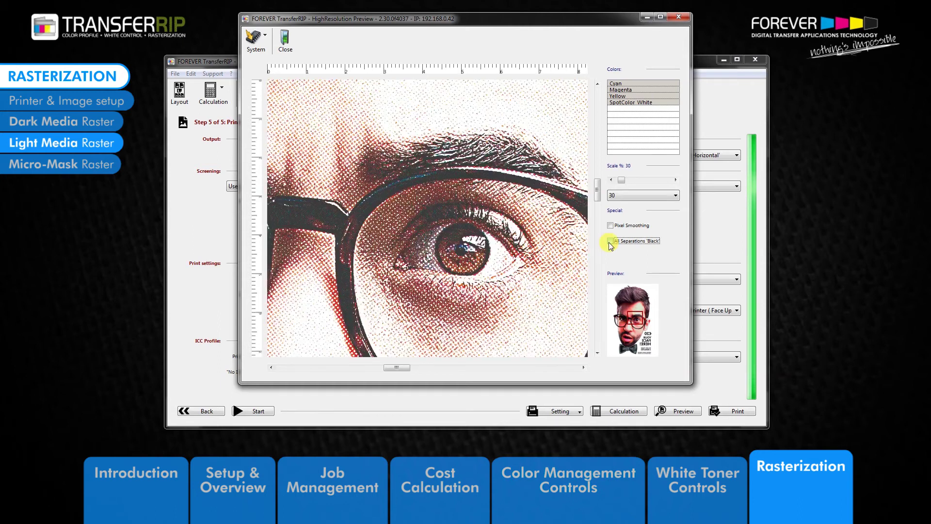
click(611, 241)
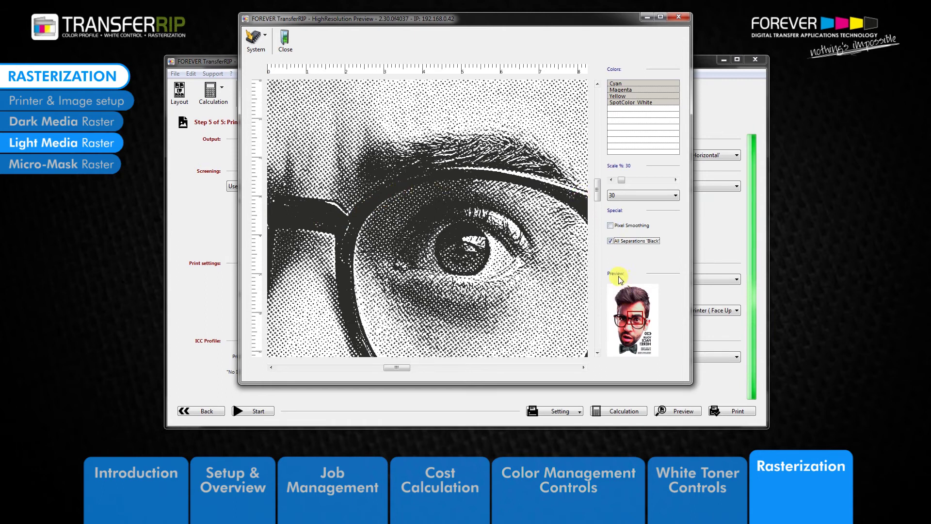
click(611, 241)
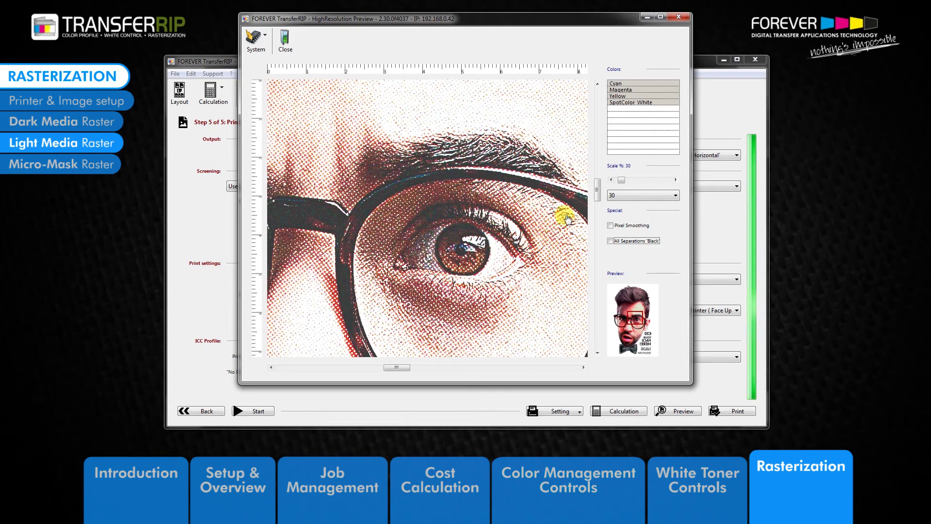
click(285, 42)
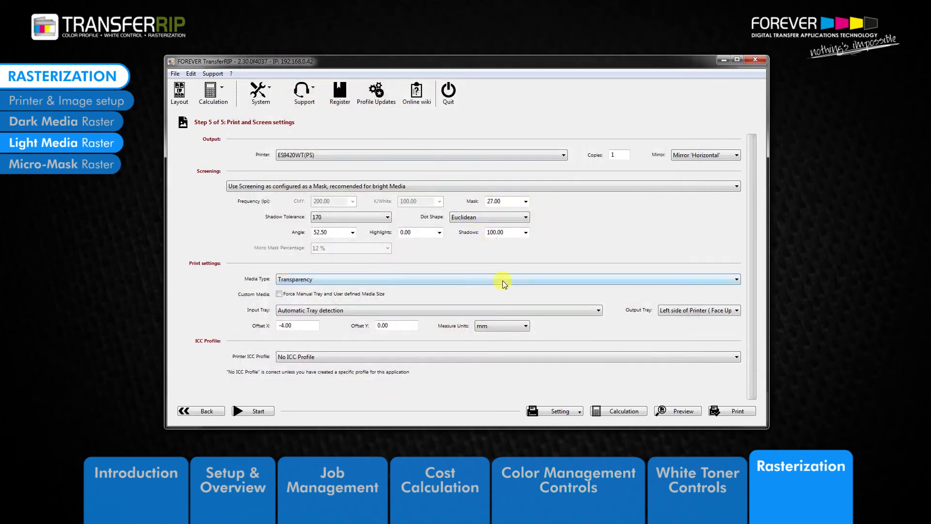
click(562, 412)
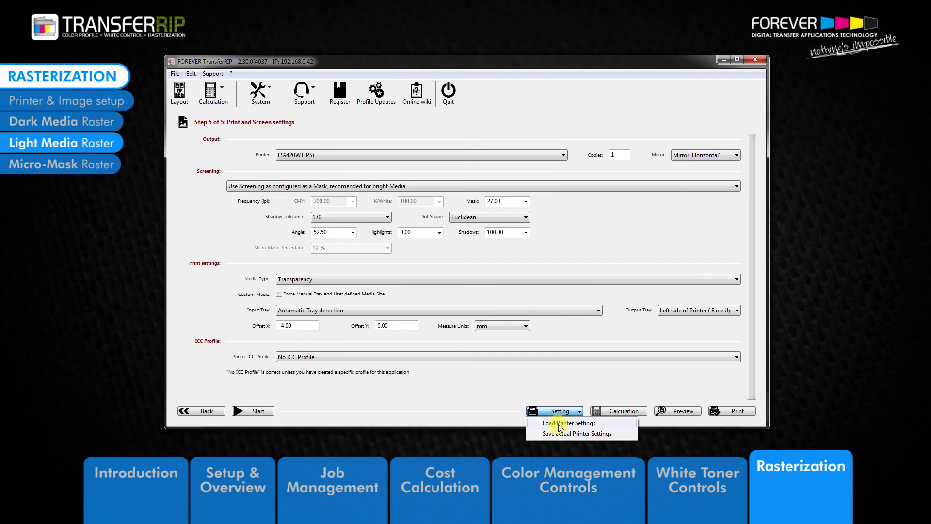
click(559, 427)
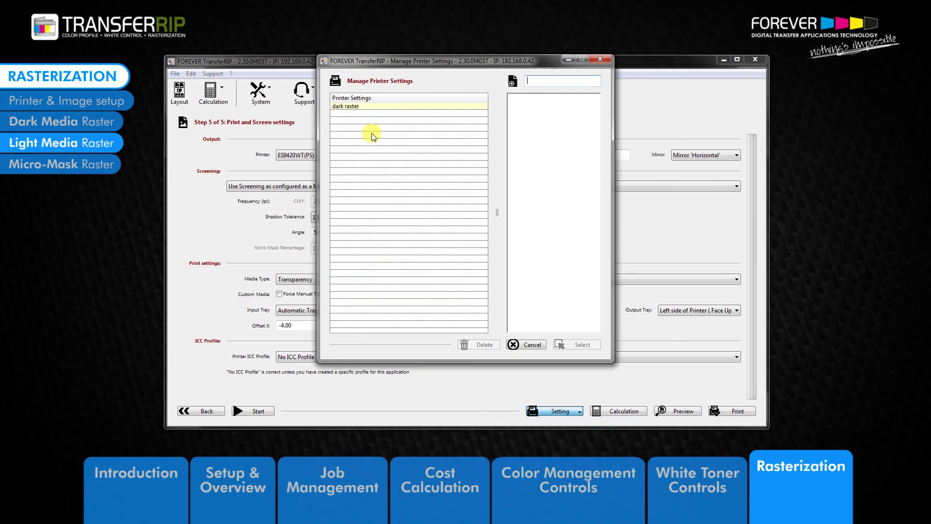
click(534, 345)
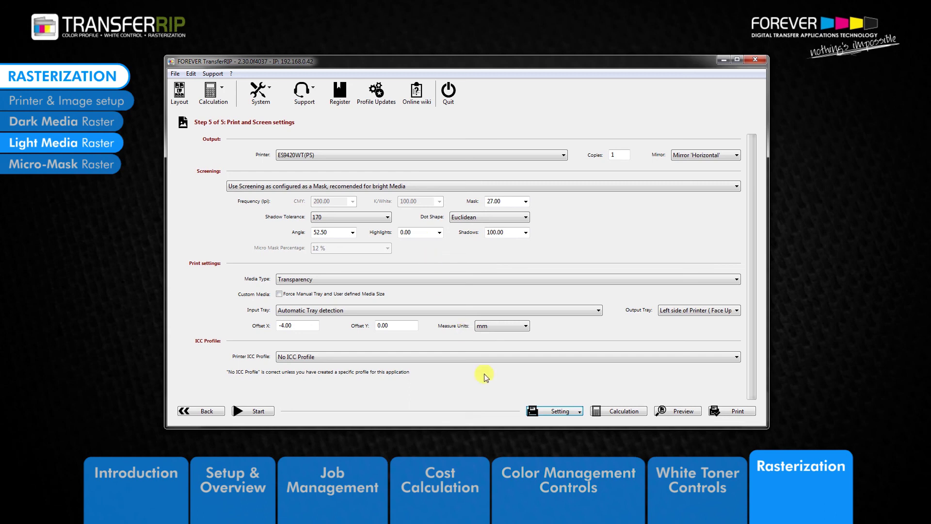
- Save the current printer settings as 'light raster' and check it is listed beside 'dark raster'
click(578, 411)
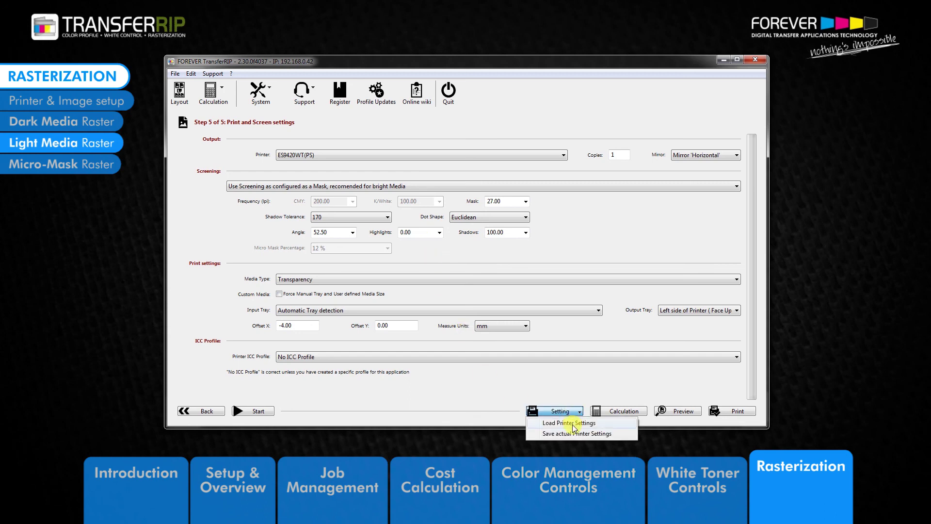
click(572, 433)
click(405, 158)
text(light)
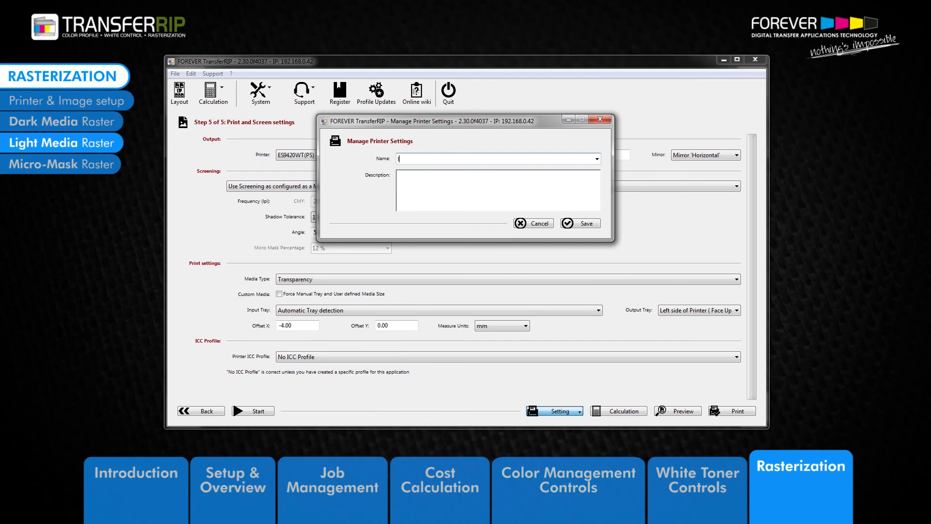
text( raster)
click(594, 224)
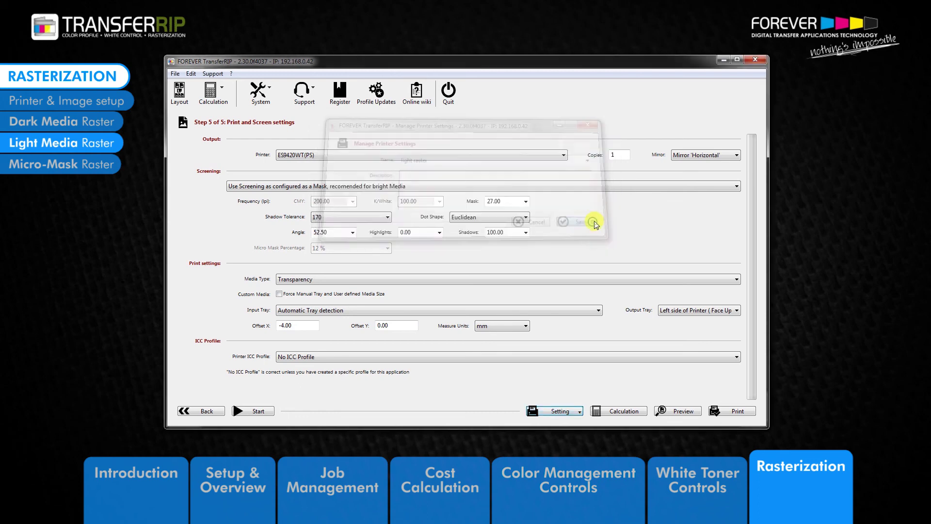
click(567, 412)
click(566, 423)
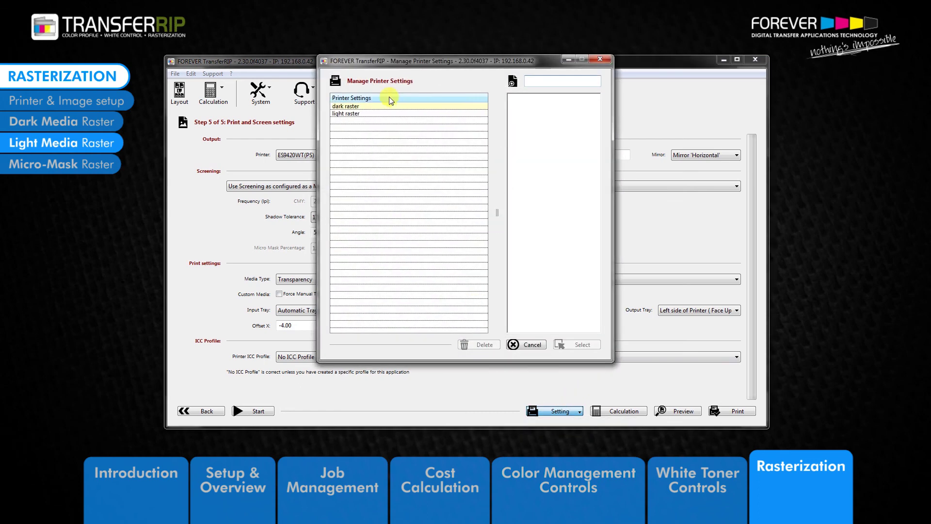